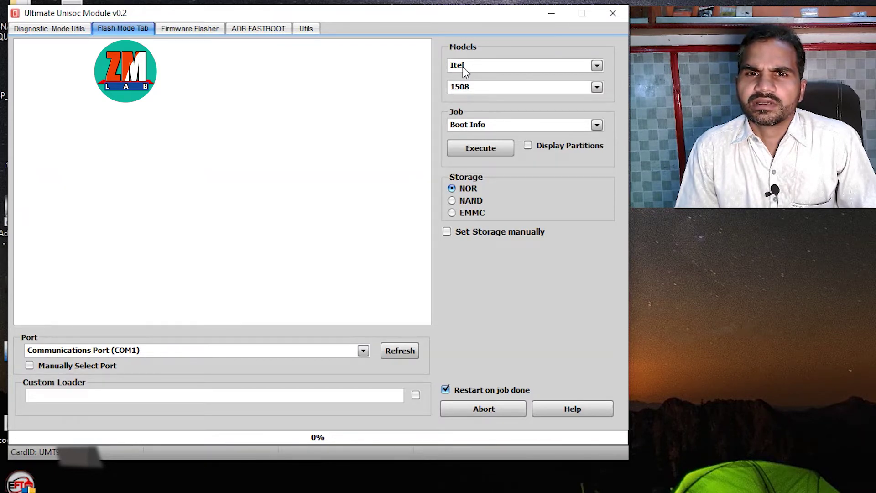
# Review the full list of supported phone brands and choose Itel.
pyautogui.click(474, 65)
pyautogui.moveTo(600, 138); pyautogui.dragTo(595, 250)
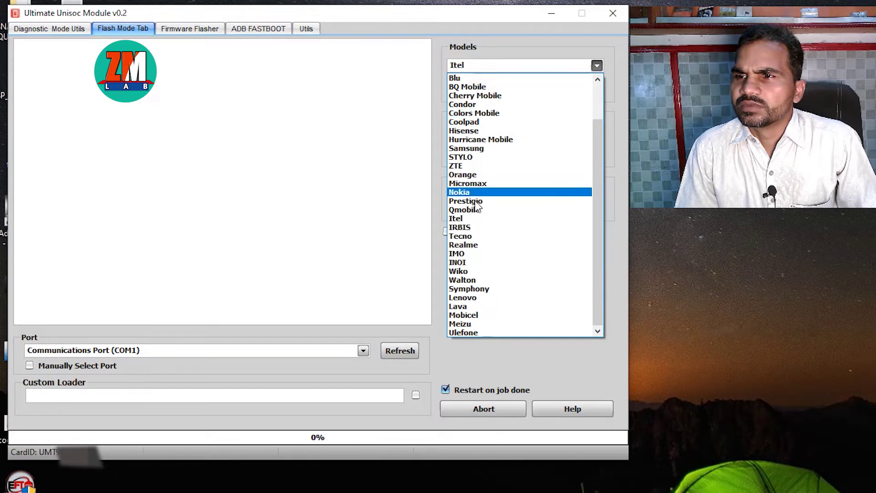
pyautogui.moveTo(597, 151); pyautogui.dragTo(597, 216)
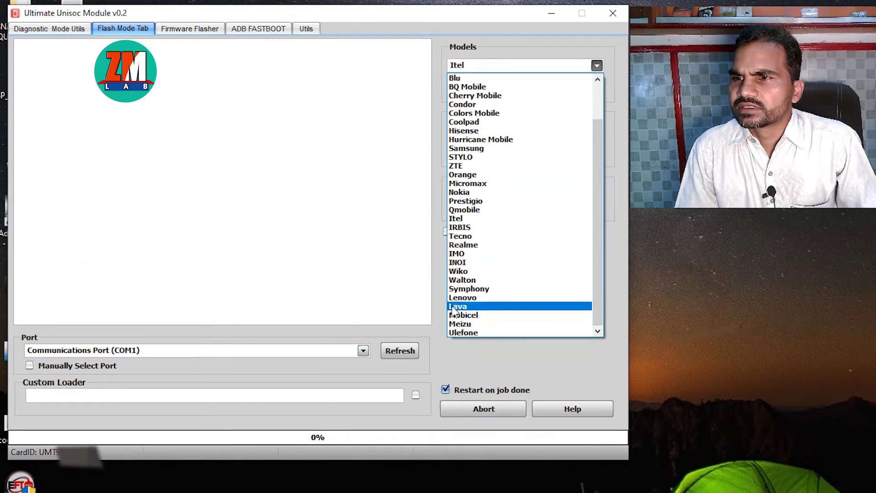
pyautogui.scroll(2, 482, 215)
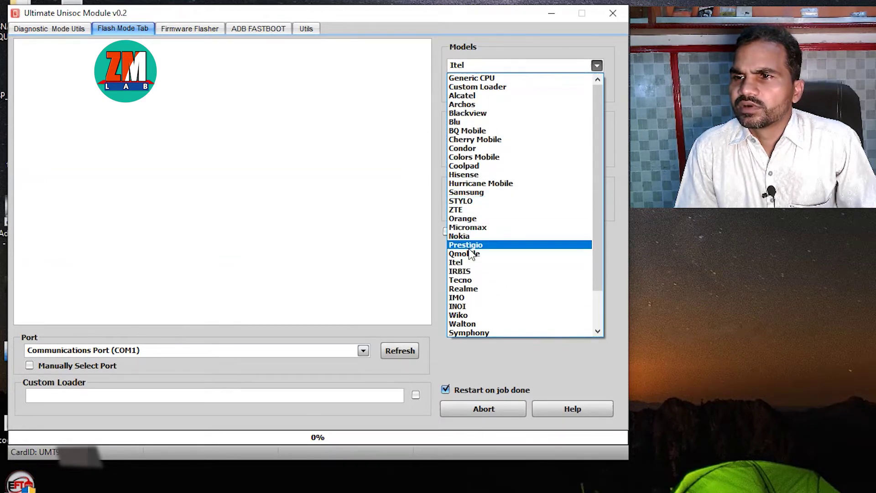
pyautogui.click(467, 264)
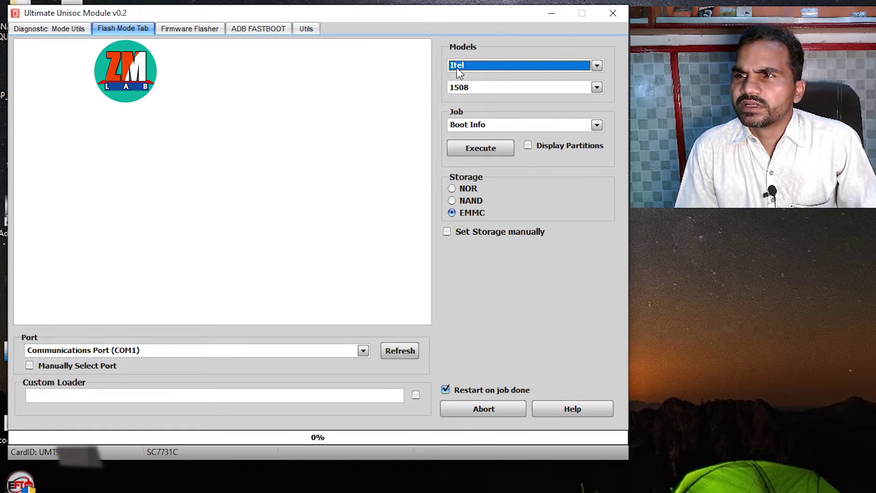
# Browse the list of supported Itel models and close it without choosing another model.
pyautogui.click(597, 88)
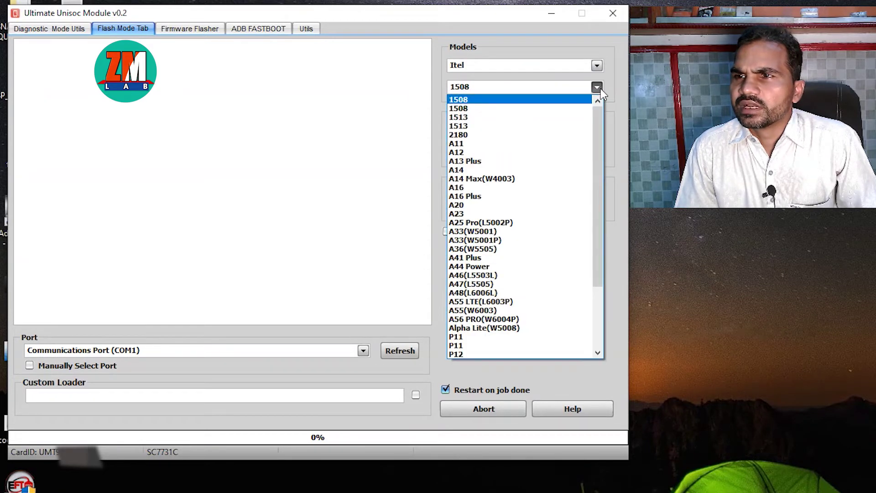
pyautogui.moveTo(594, 153); pyautogui.dragTo(590, 216)
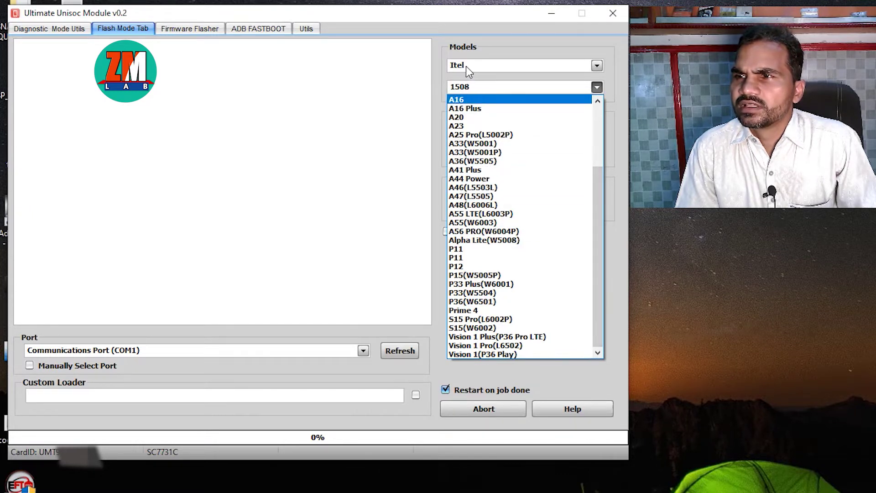
pyautogui.moveTo(601, 189); pyautogui.dragTo(595, 207)
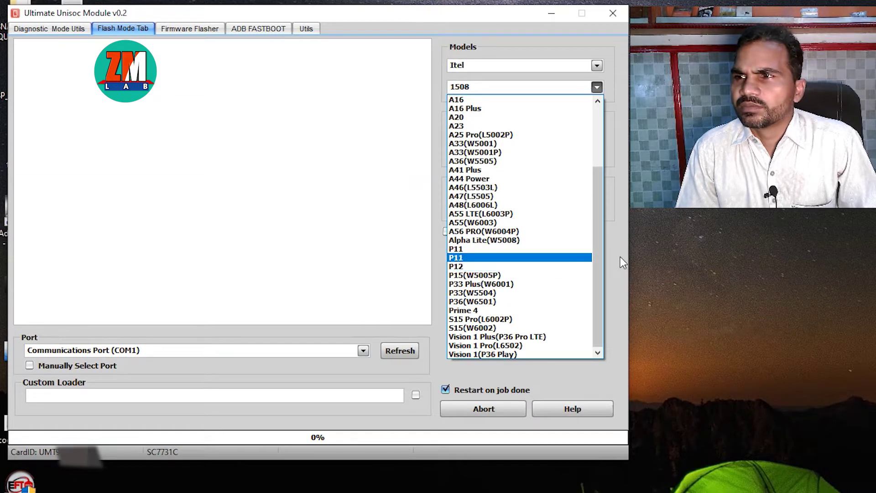
pyautogui.moveTo(595, 216); pyautogui.dragTo(602, 244)
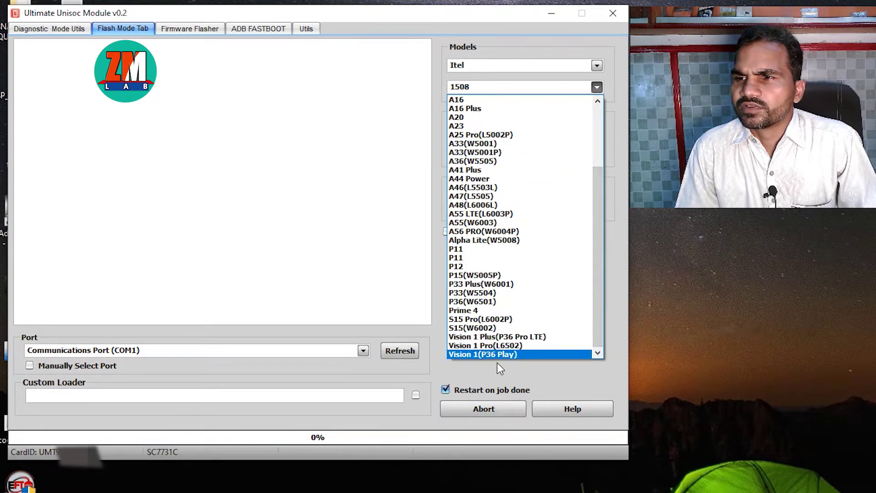
pyautogui.click(520, 365)
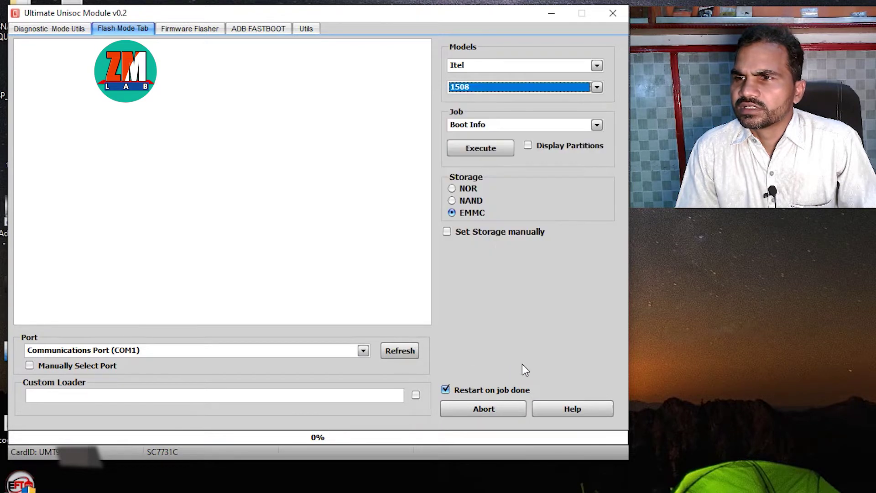
# Review the jobs available for the Itel 1508 and the Display Partitions option, keeping Boot Info as the job.
pyautogui.click(463, 125)
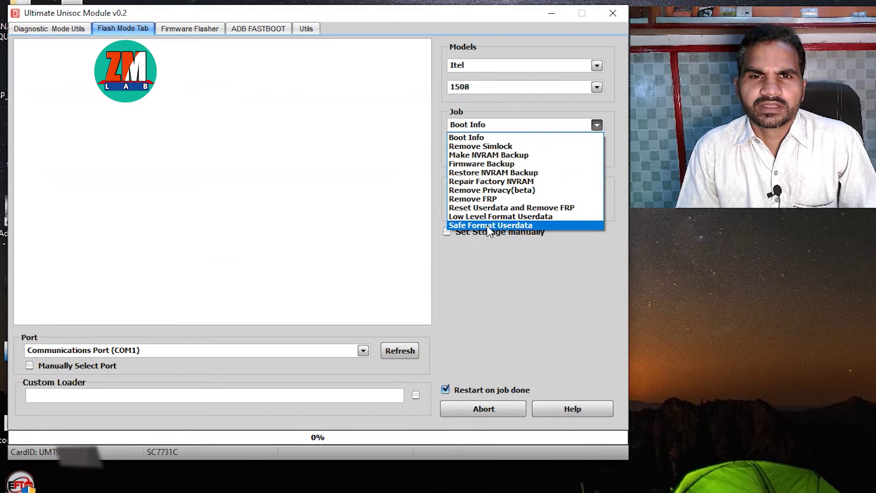
pyautogui.click(543, 247)
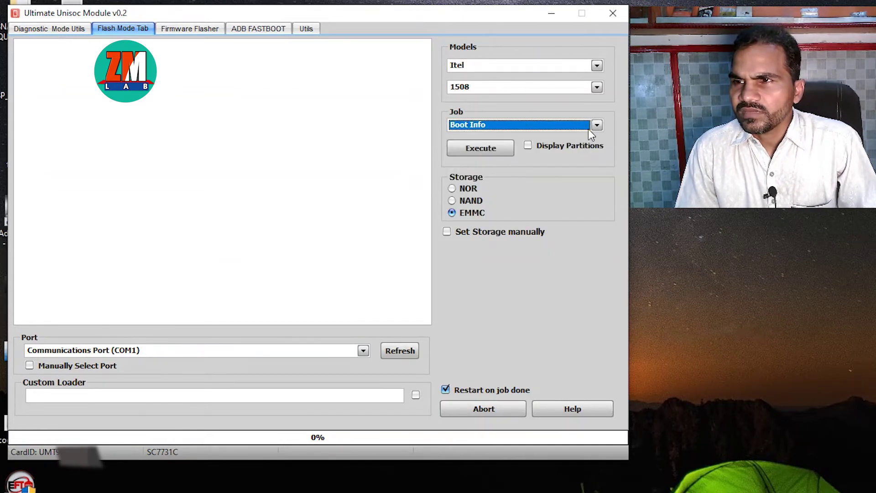
pyautogui.click(527, 145)
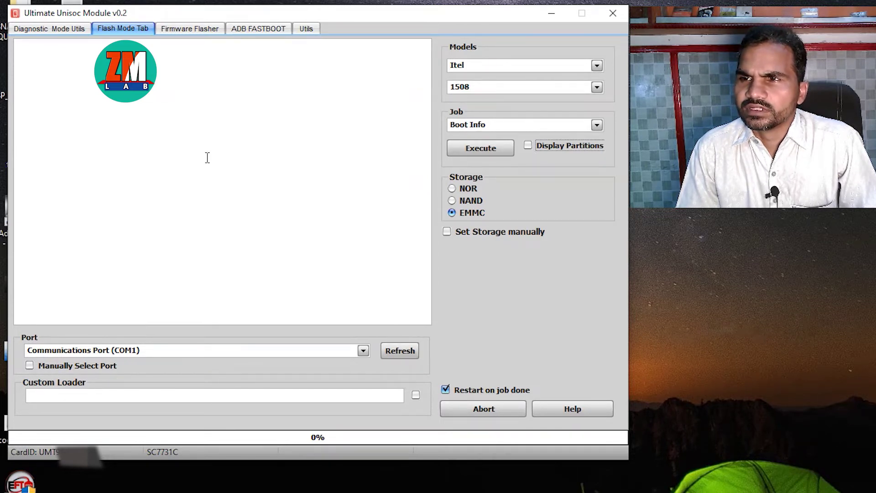
pyautogui.click(511, 125)
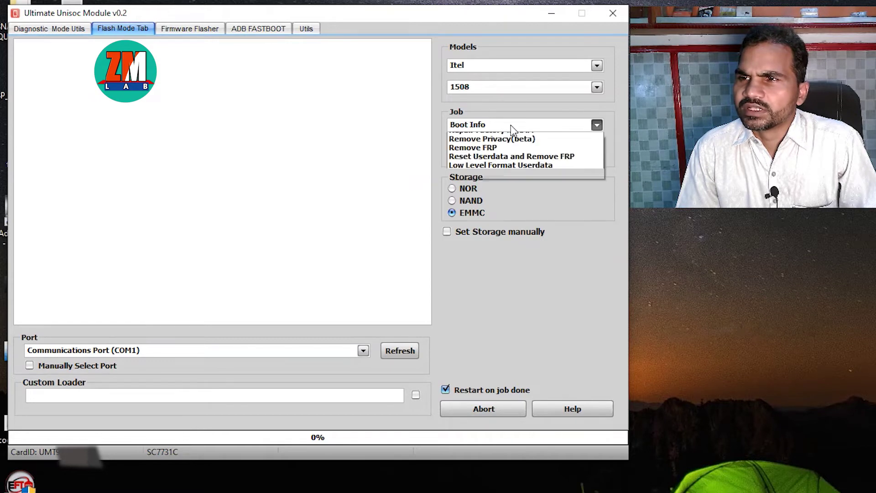
pyautogui.click(540, 245)
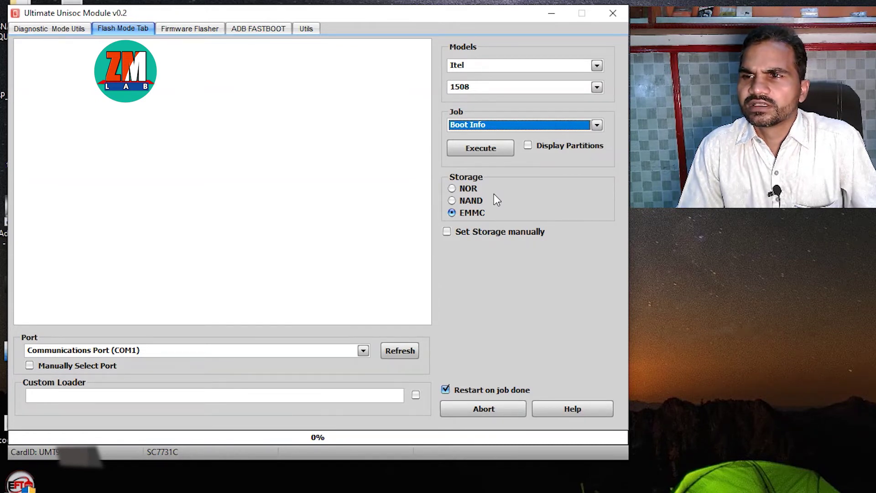
# Enable manual storage selection, set the storage type to NOR, and turn manual selection back off.
pyautogui.click(447, 233)
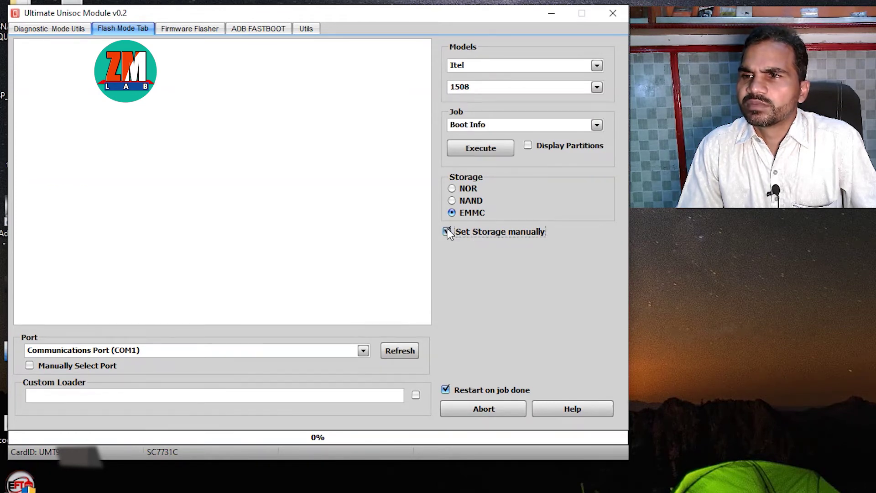
pyautogui.click(452, 189)
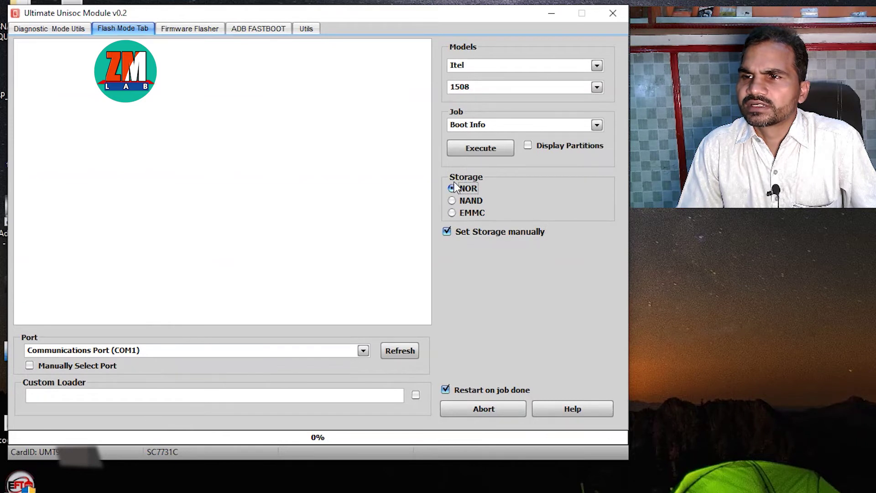
pyautogui.click(446, 232)
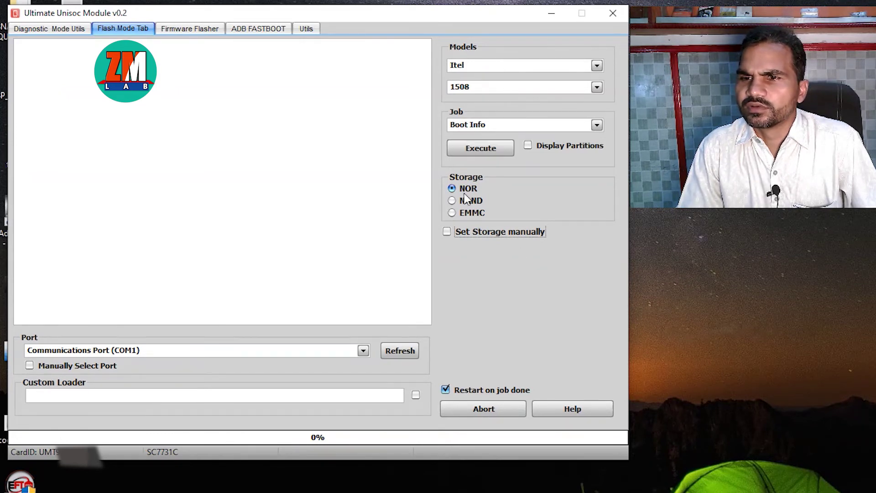
# Examine the communication ports available for connecting the phone without changing the selection.
pyautogui.click(363, 350)
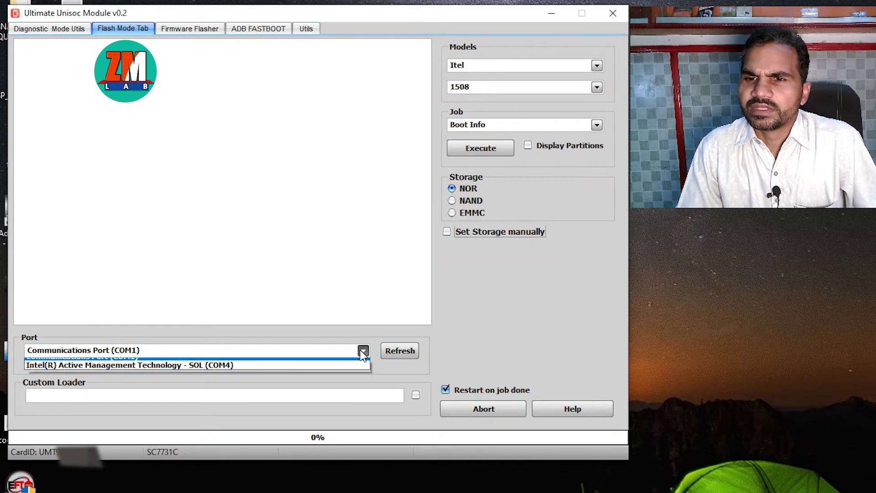
pyautogui.click(361, 350)
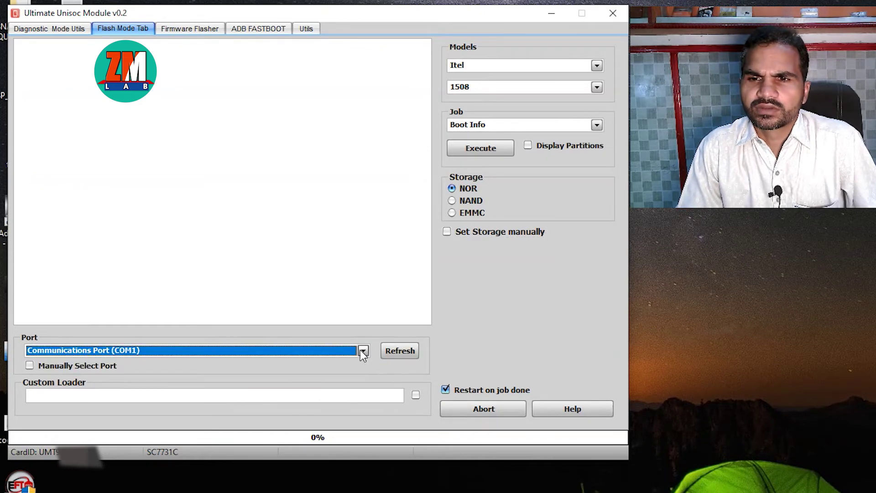
pyautogui.click(152, 355)
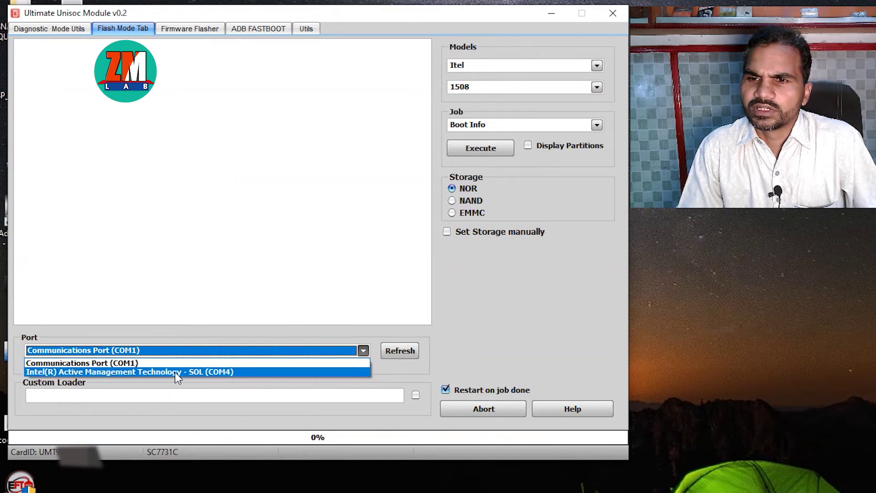
pyautogui.click(225, 391)
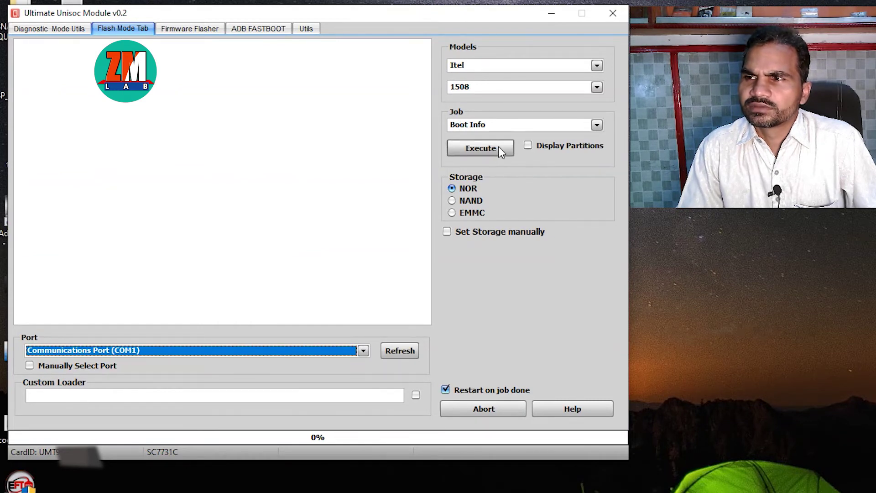
pyautogui.click(339, 347)
pyautogui.click(338, 348)
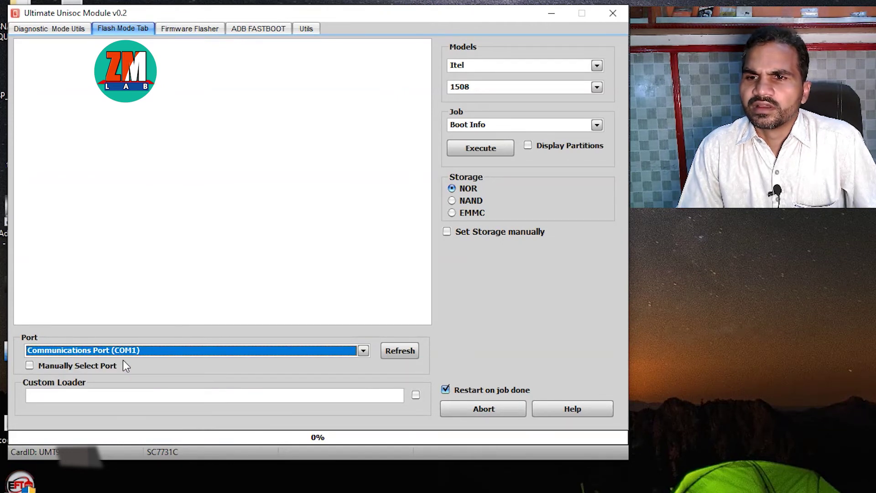
# Enable manual port selection with Communications Port (COM1) and refresh the port list.
pyautogui.click(29, 367)
pyautogui.click(363, 350)
pyautogui.click(152, 360)
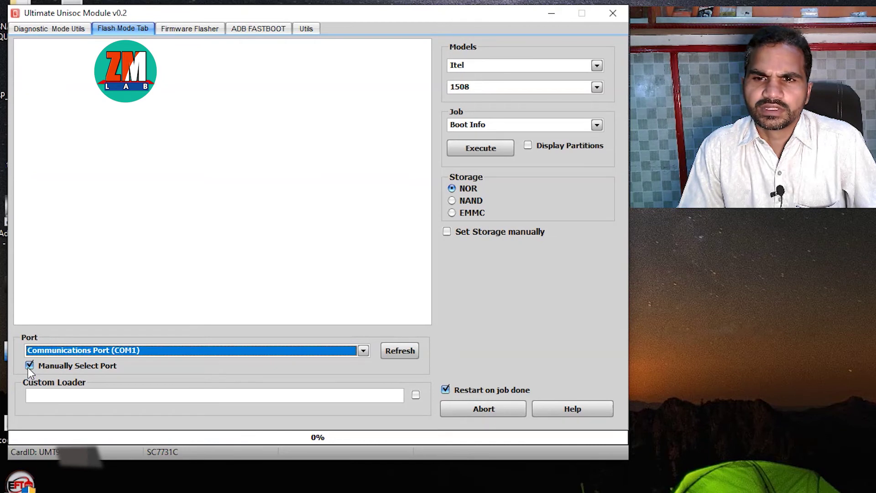
pyautogui.click(406, 351)
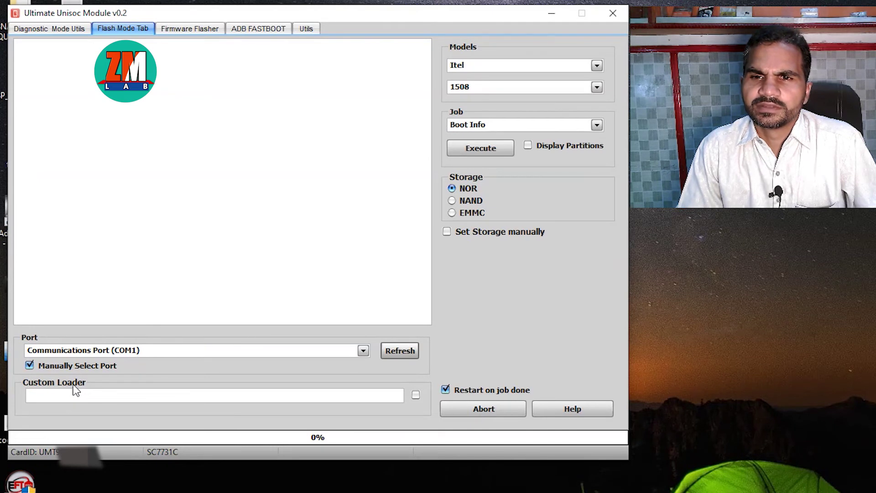
# Start browsing for a custom loader file and cancel without choosing one.
pyautogui.click(416, 394)
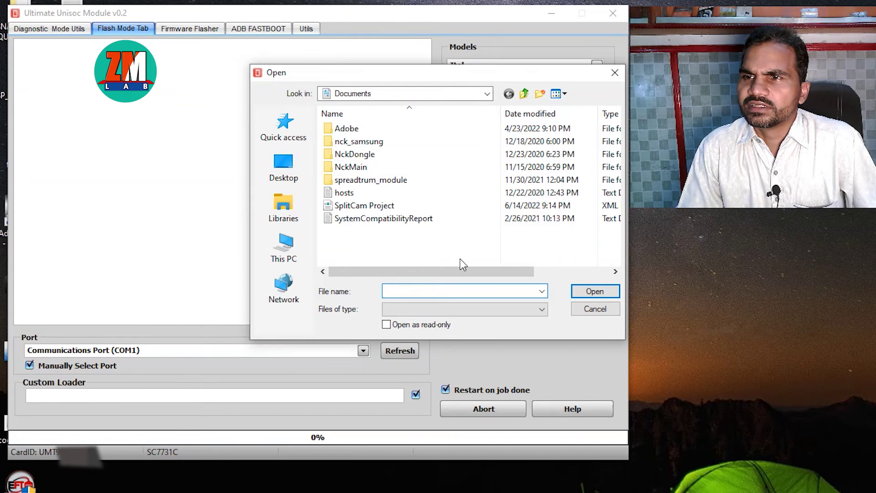
pyautogui.click(601, 310)
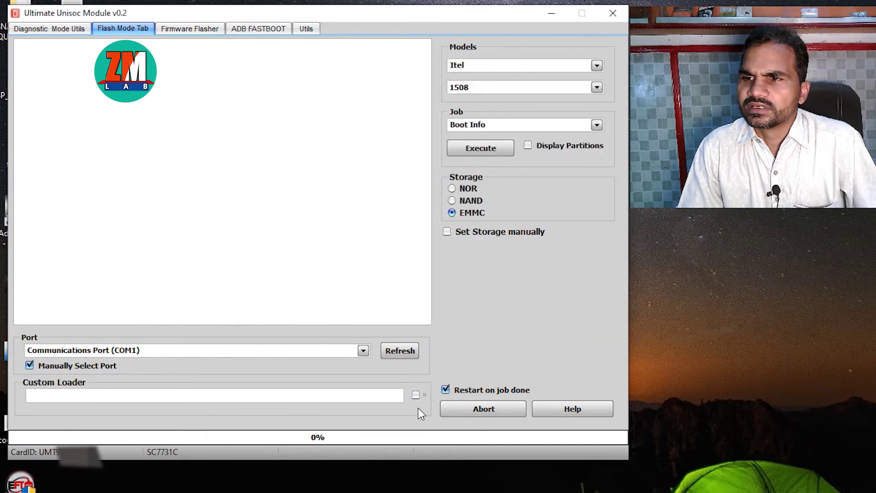
# Select Generic CPU as the brand and review its list of supported chipsets.
pyautogui.scroll(2, 501, 86)
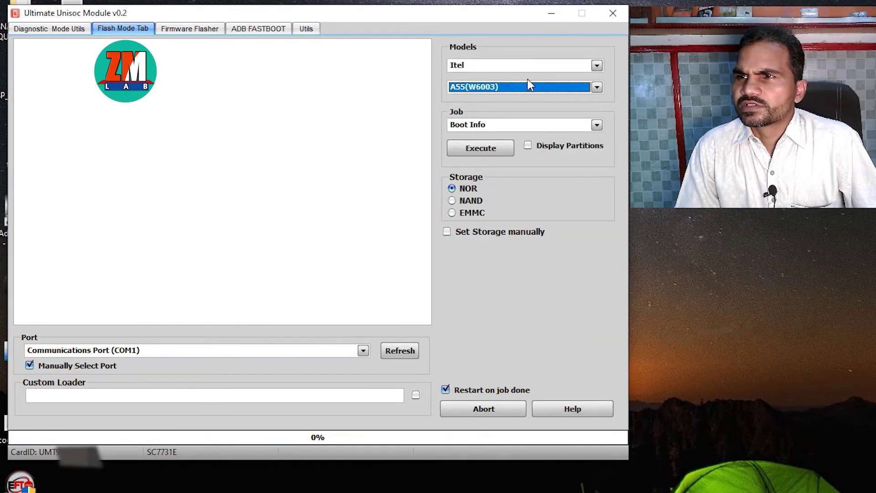
pyautogui.click(533, 68)
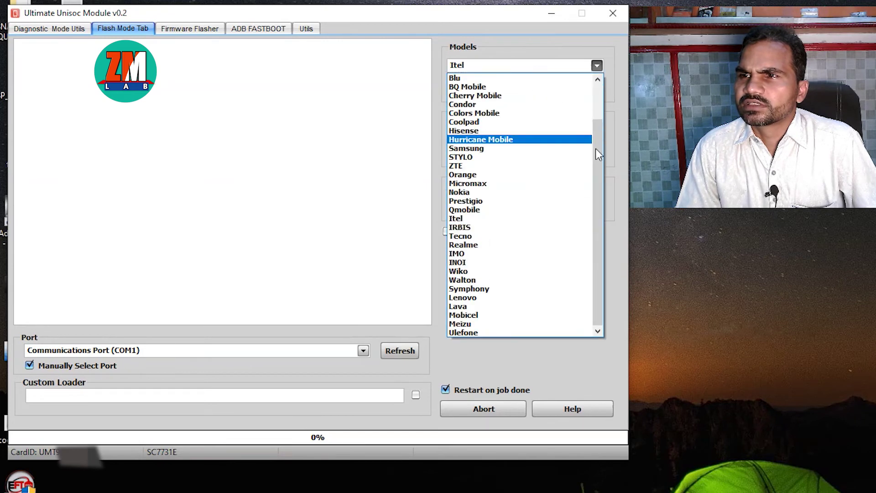
pyautogui.moveTo(601, 212); pyautogui.dragTo(600, 178)
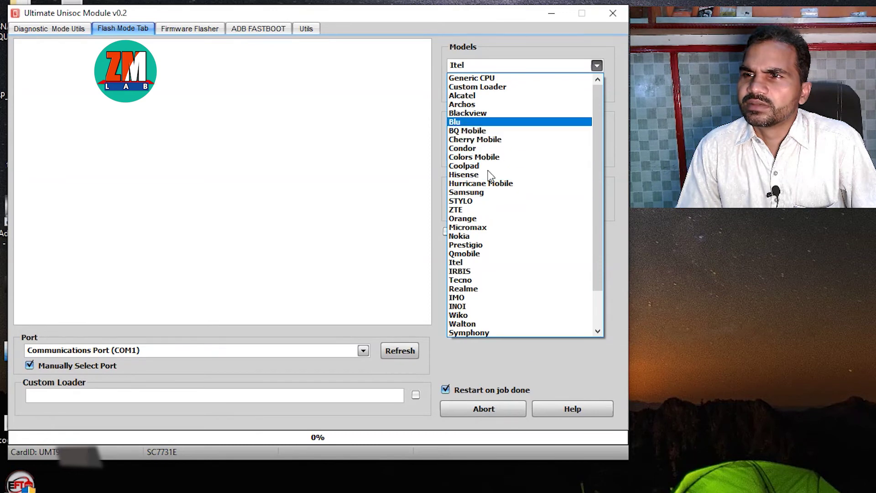
pyautogui.click(473, 78)
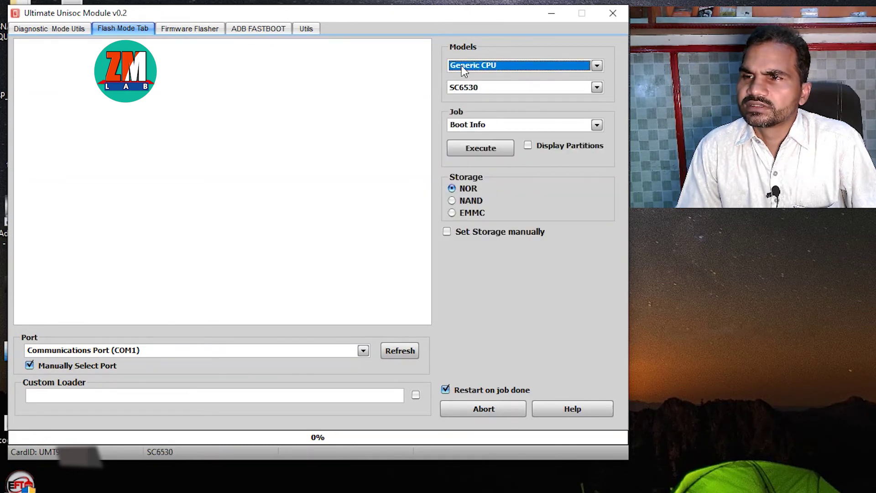
pyautogui.scroll(1, 457, 69)
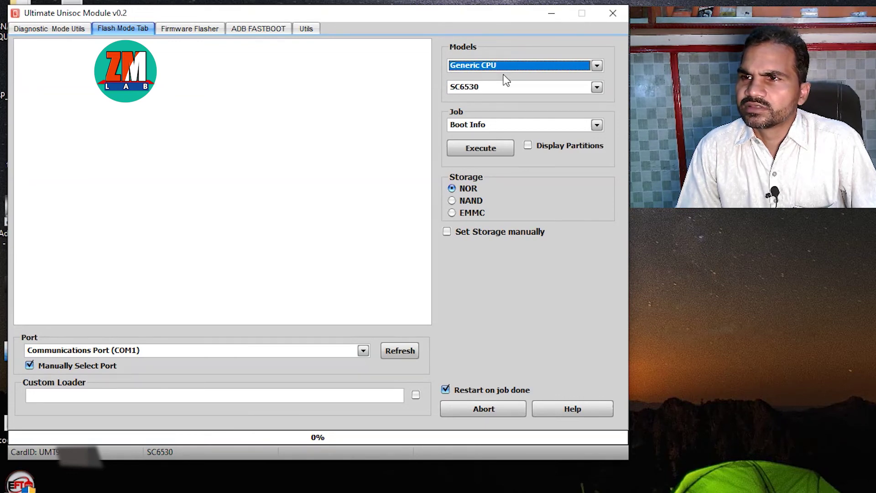
pyautogui.click(466, 89)
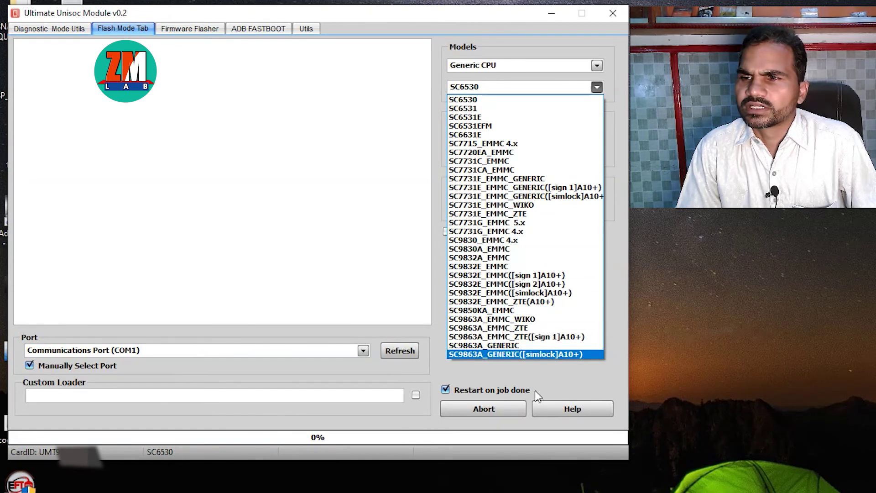
pyautogui.click(550, 373)
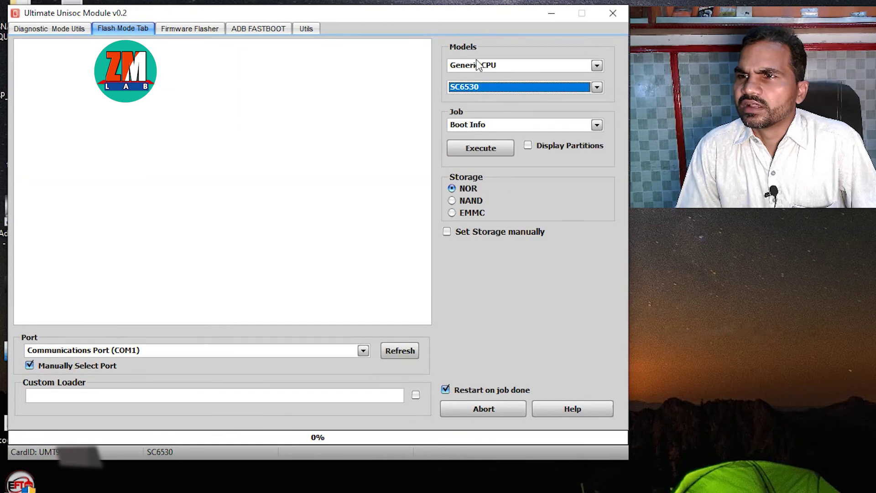
# Select Alcatel as the brand and check which models it offers.
pyautogui.click(513, 69)
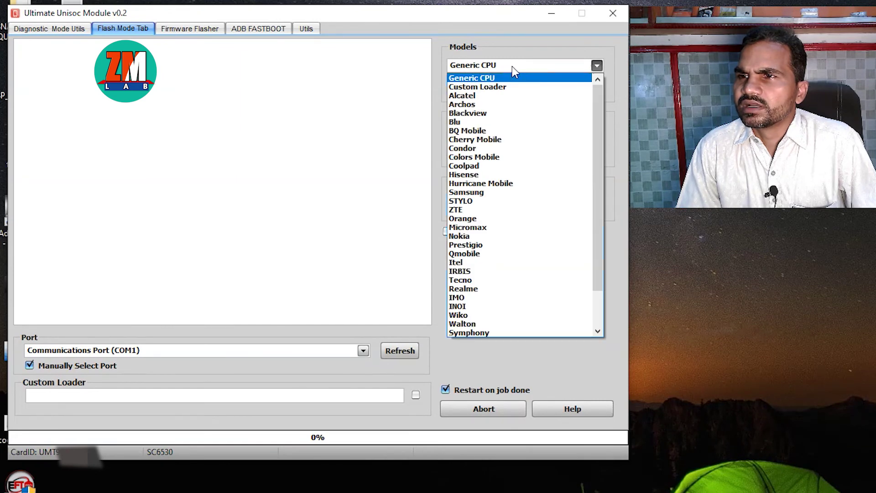
pyautogui.click(502, 97)
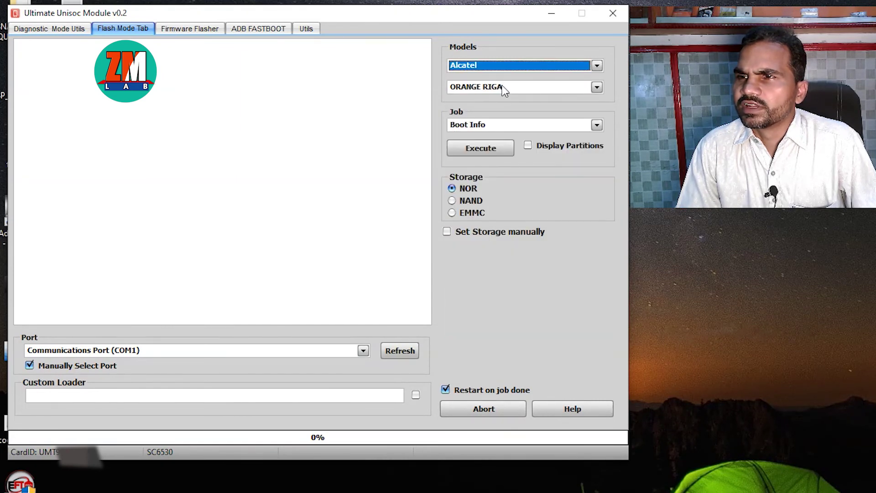
pyautogui.click(503, 88)
pyautogui.click(503, 87)
# Choose Custom Loader in place of a brand, keeping the model on Autodetect by loader.
pyautogui.click(503, 68)
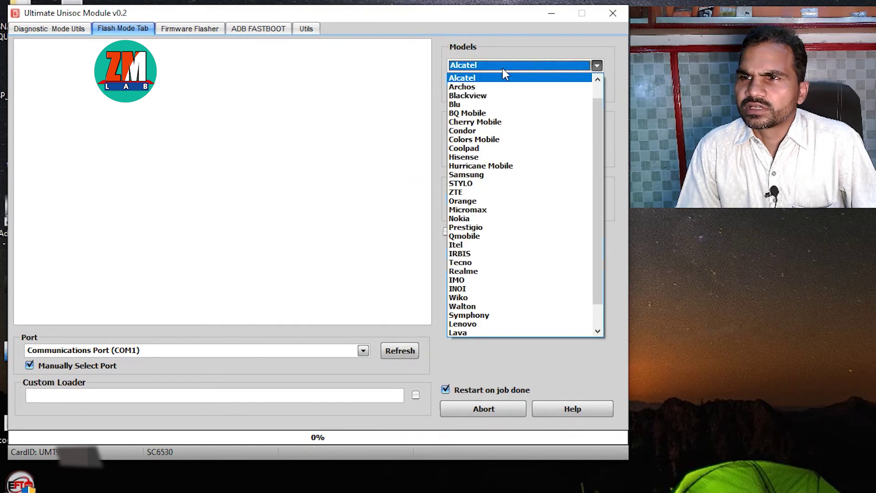
pyautogui.scroll(2, 496, 83)
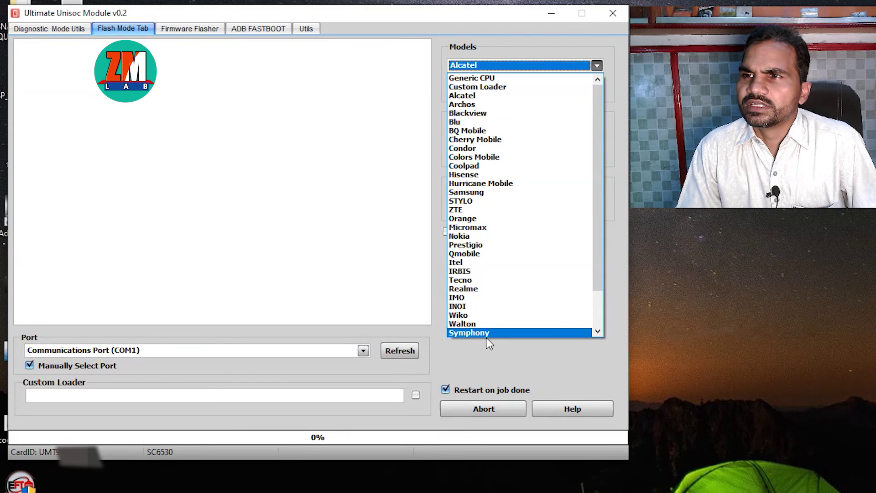
pyautogui.click(480, 88)
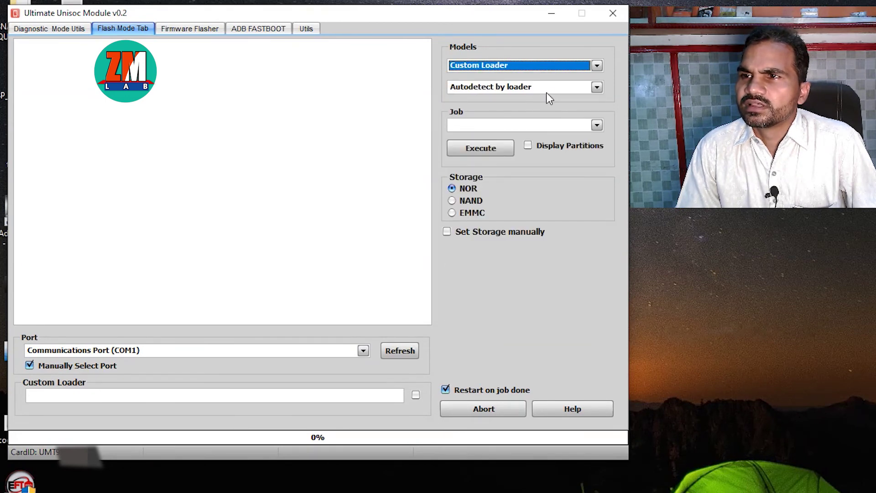
pyautogui.click(565, 90)
pyautogui.click(565, 90)
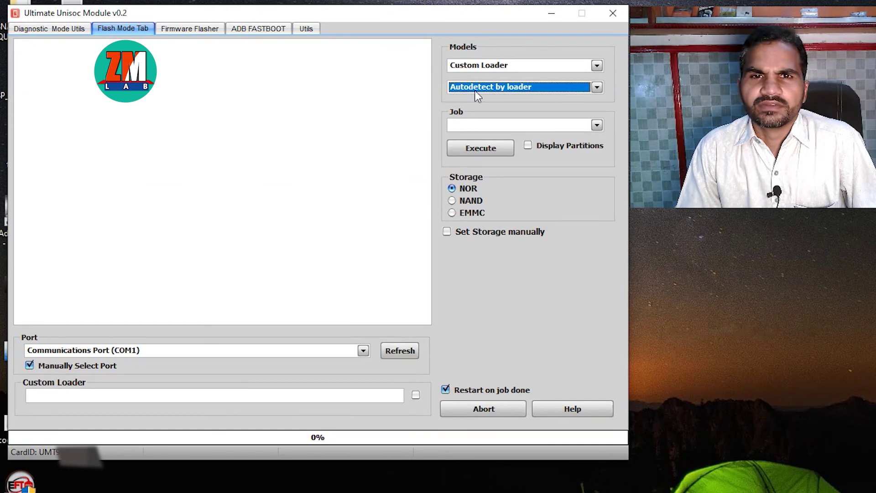